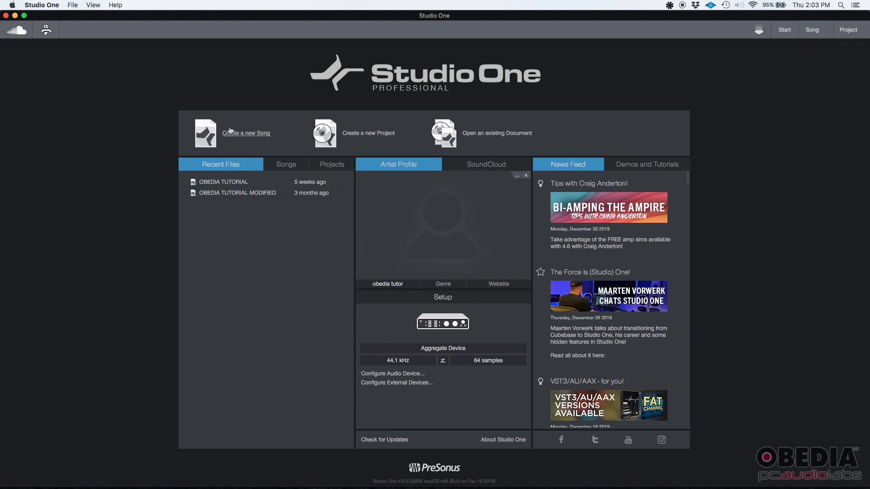
# Step: From the Start page, open the New Song dialog to create a new song
pyautogui.click(244, 137)
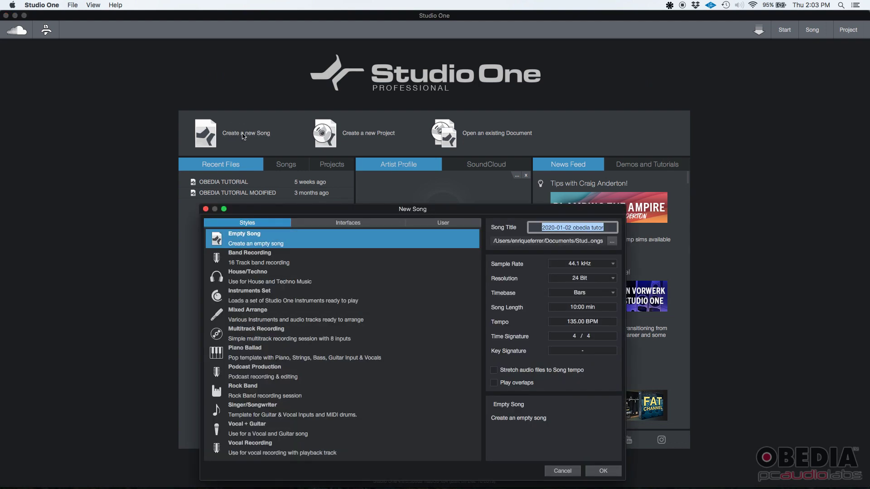
# Step: In the Styles list, pick the Podcast Production template and create the song
pyautogui.click(243, 225)
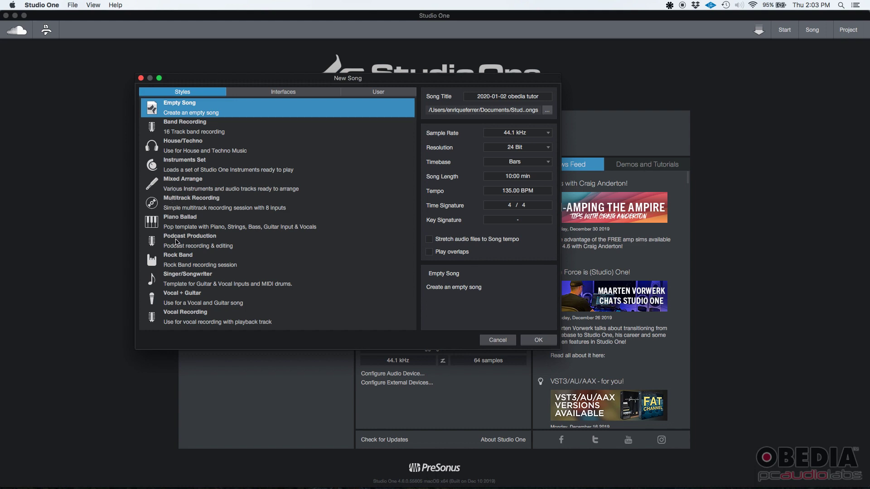
pyautogui.click(175, 242)
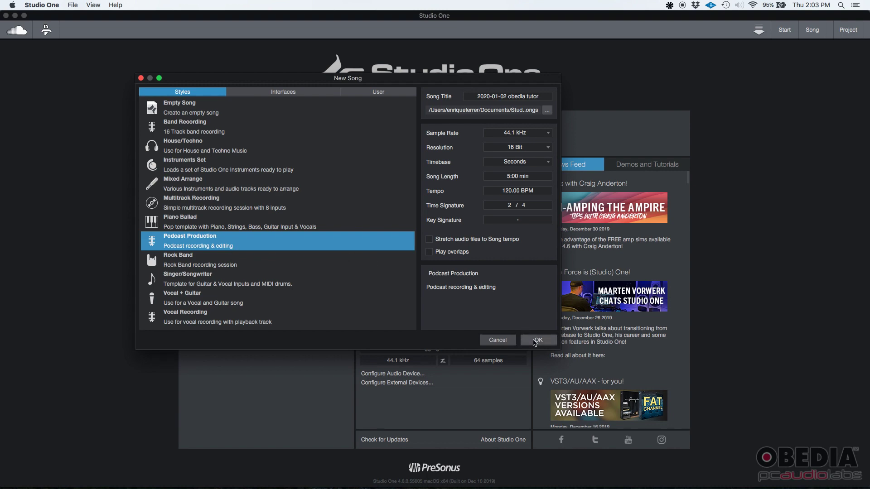
pyautogui.click(536, 340)
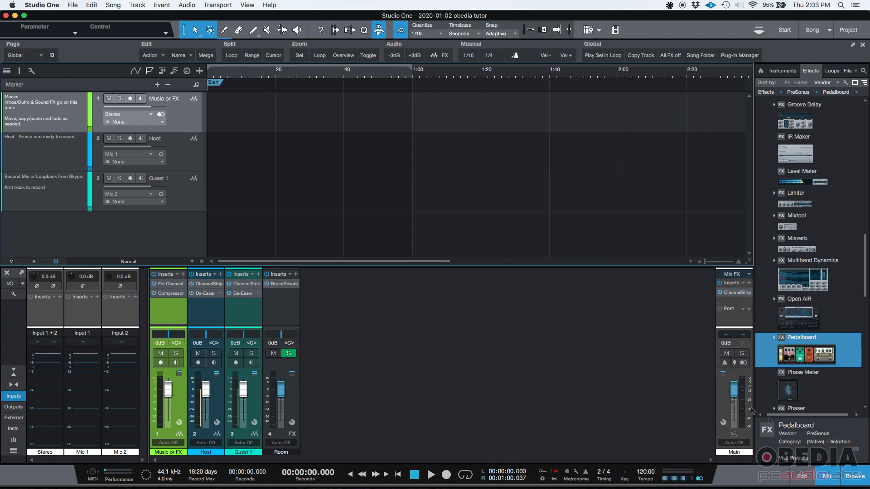
# Step: Hide the mixer and browser panels, then look through the Host, Music or FX and Guest 1 tracks
pyautogui.click(828, 477)
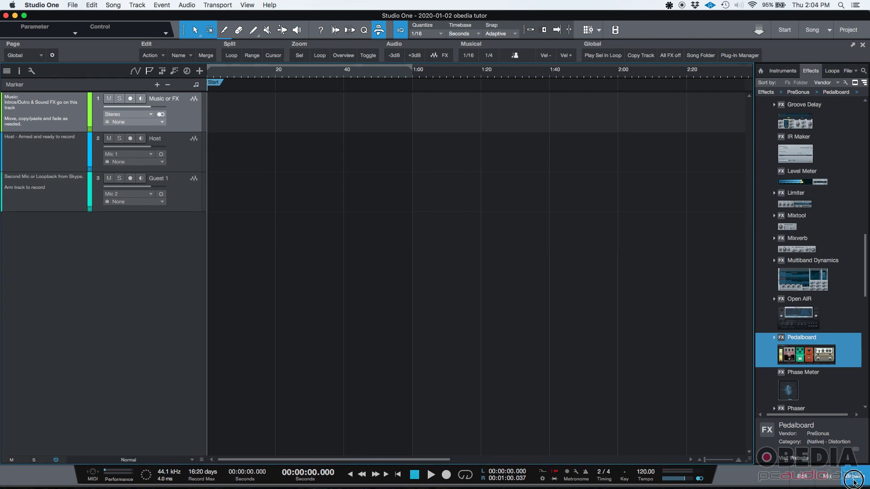
pyautogui.click(853, 476)
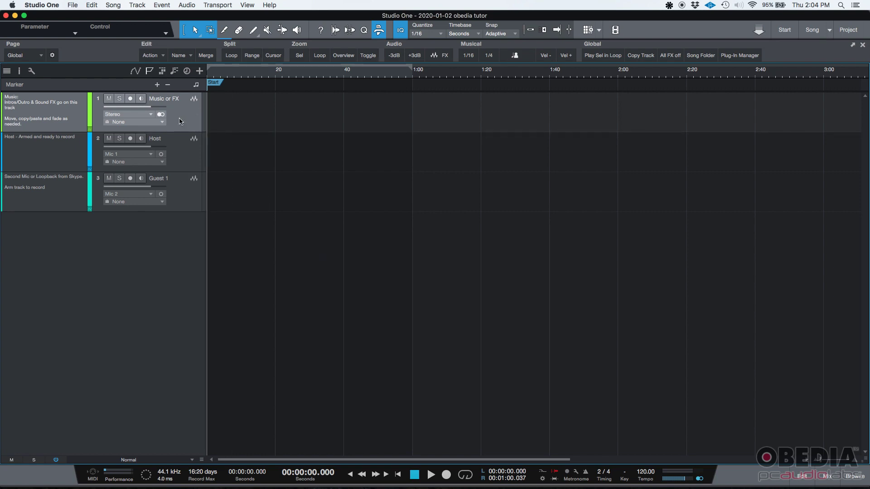
pyautogui.click(182, 156)
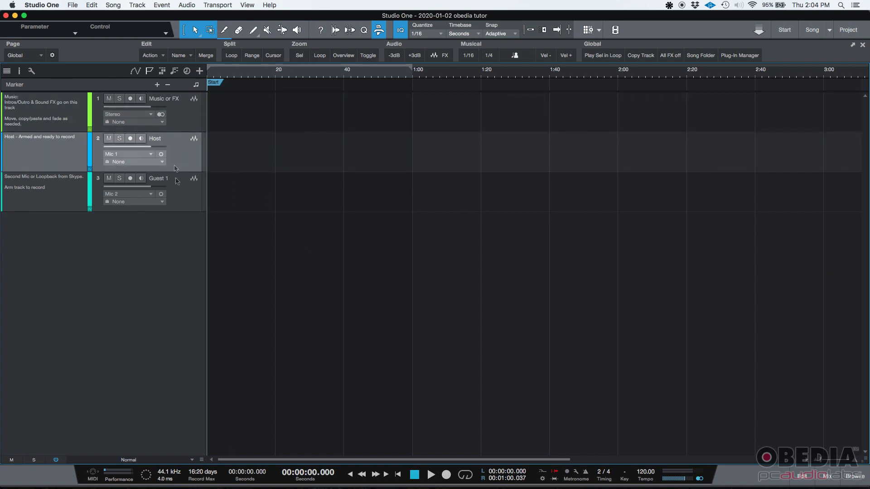
pyautogui.click(175, 122)
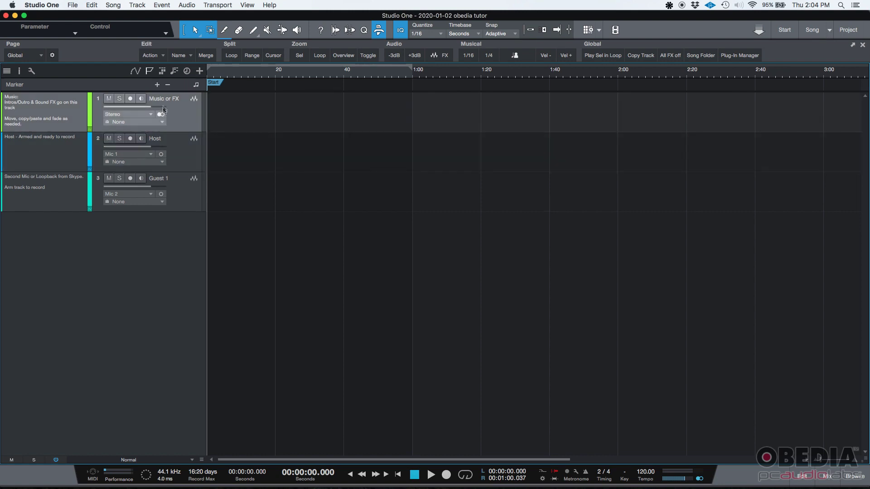
pyautogui.click(178, 162)
pyautogui.click(179, 202)
# Step: Return to the Music or FX track, then select and record-arm the Host track
pyautogui.click(178, 121)
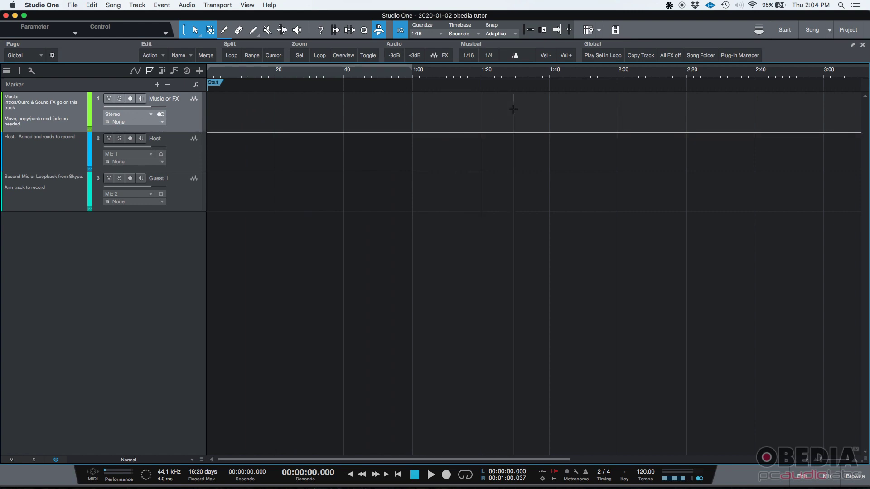
pyautogui.click(37, 159)
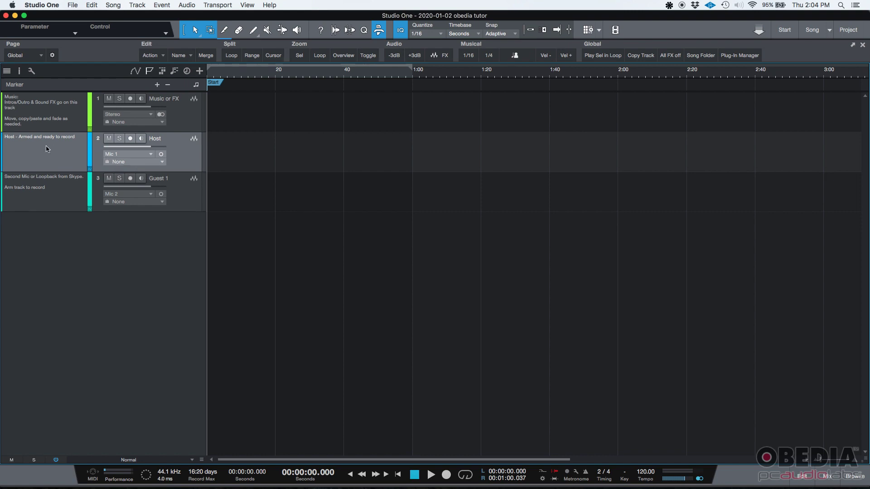
pyautogui.click(130, 138)
# Step: Disarm Host, then select Guest 1 and toggle its record-arm on and off again
pyautogui.click(130, 139)
pyautogui.click(183, 192)
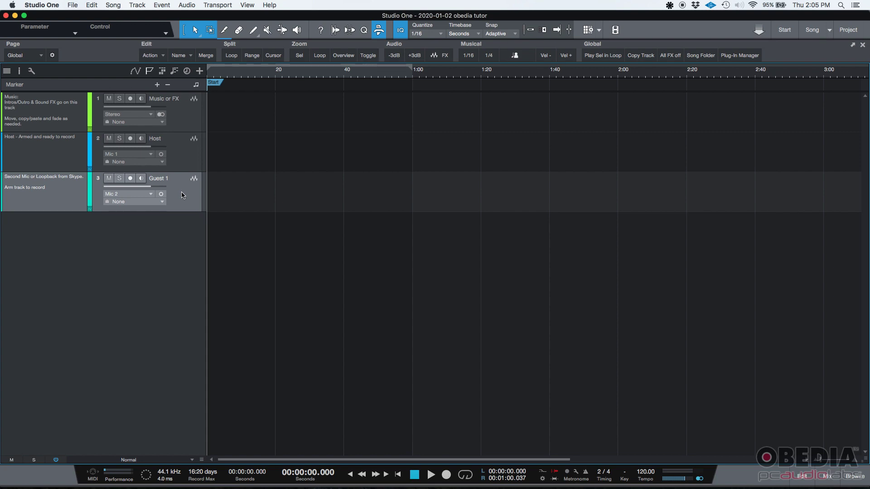
pyautogui.click(131, 178)
pyautogui.click(131, 179)
# Step: Show the mixer full-window and inspect the Fat Channel XT insert on Music or FX
pyautogui.click(830, 478)
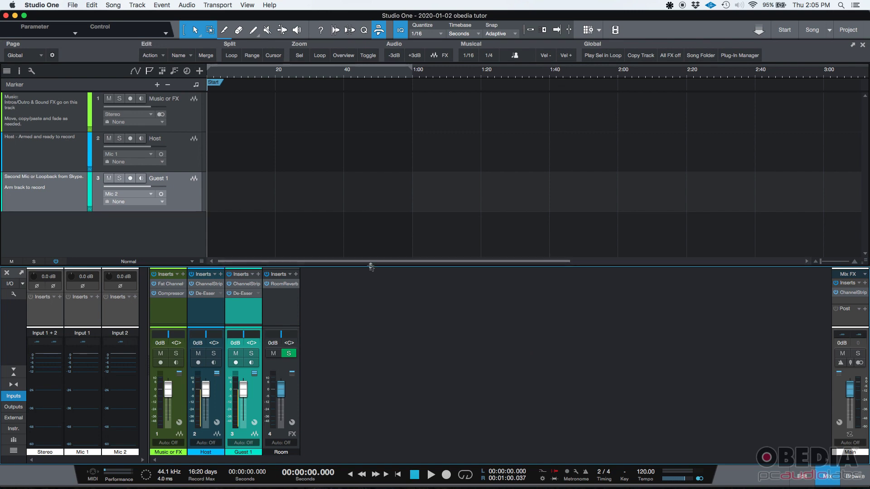
pyautogui.moveTo(369, 266); pyautogui.dragTo(359, 24)
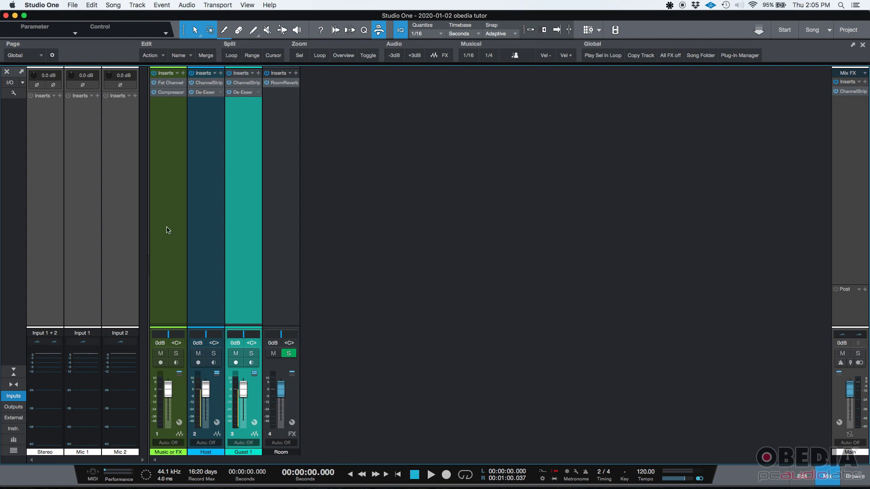
pyautogui.click(172, 85)
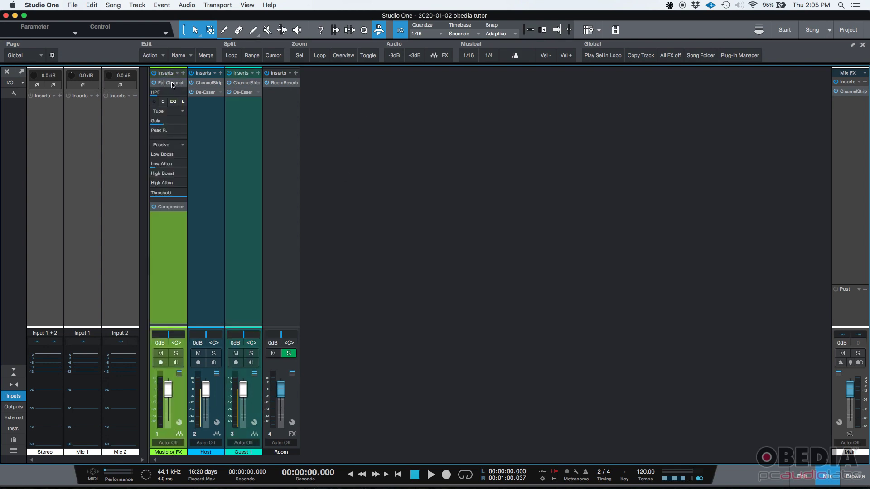
pyautogui.doubleClick(172, 84)
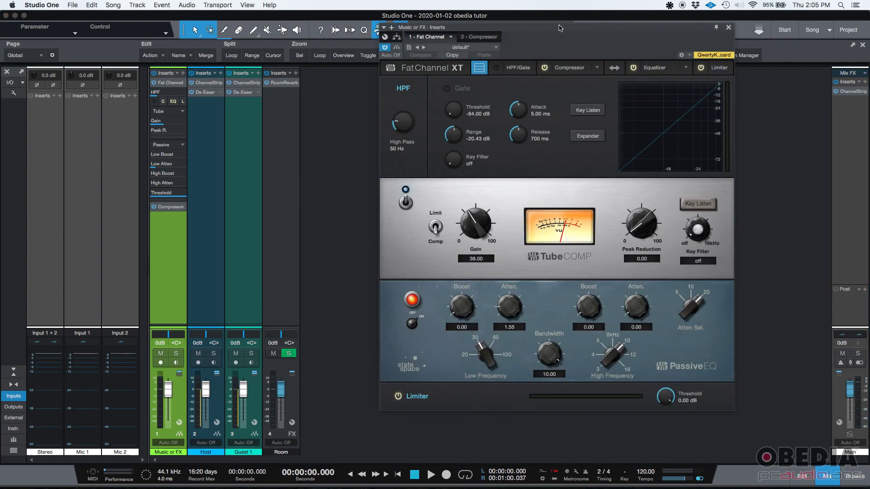
pyautogui.moveTo(518, 31); pyautogui.dragTo(519, 73)
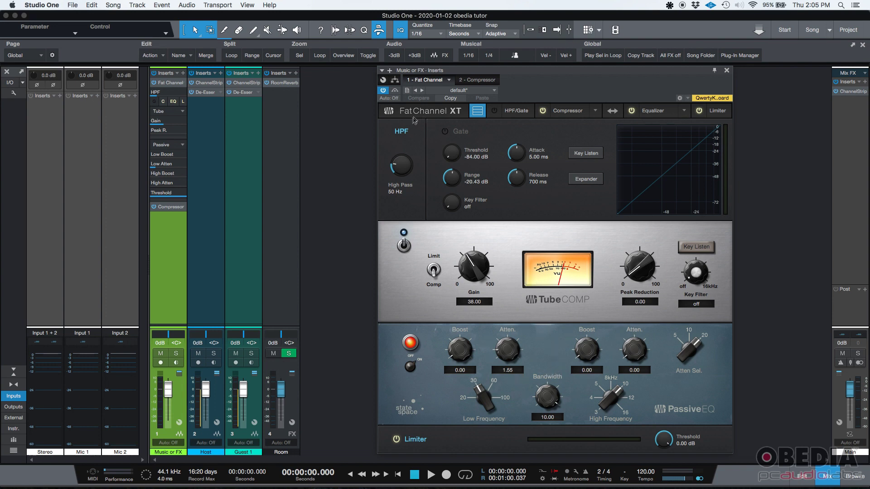
pyautogui.click(726, 71)
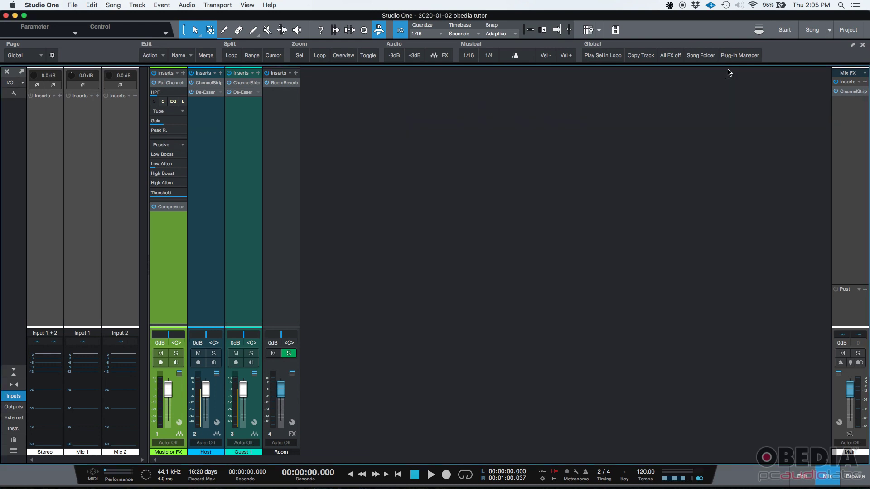
pyautogui.click(168, 86)
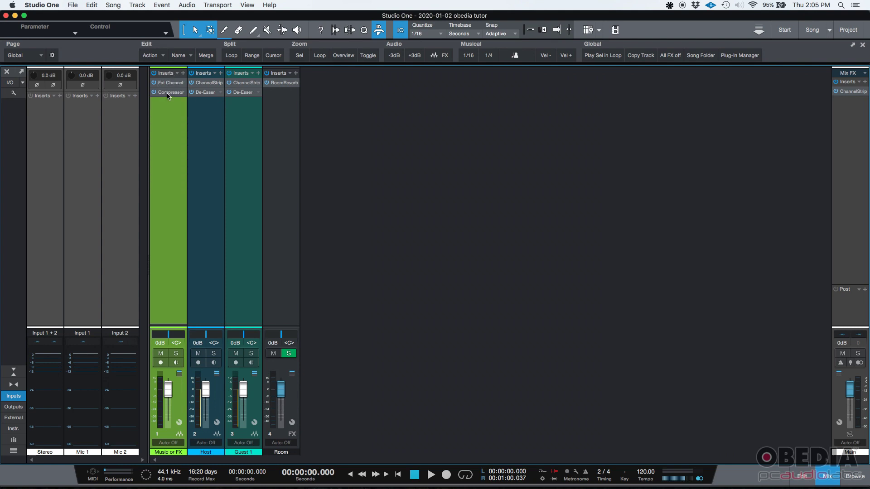
# Step: Review the Music or FX channel's Compressor insert, then close its editor
pyautogui.click(167, 95)
pyautogui.moveTo(618, 247); pyautogui.dragTo(596, 244)
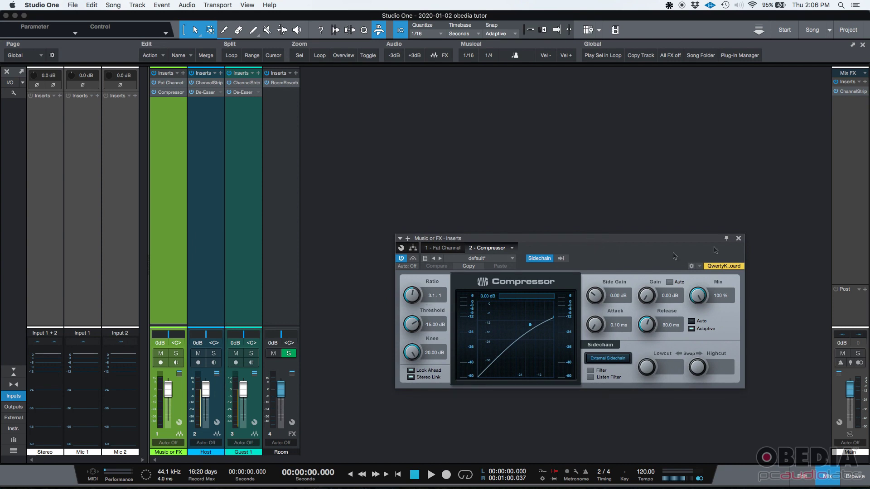
pyautogui.click(738, 238)
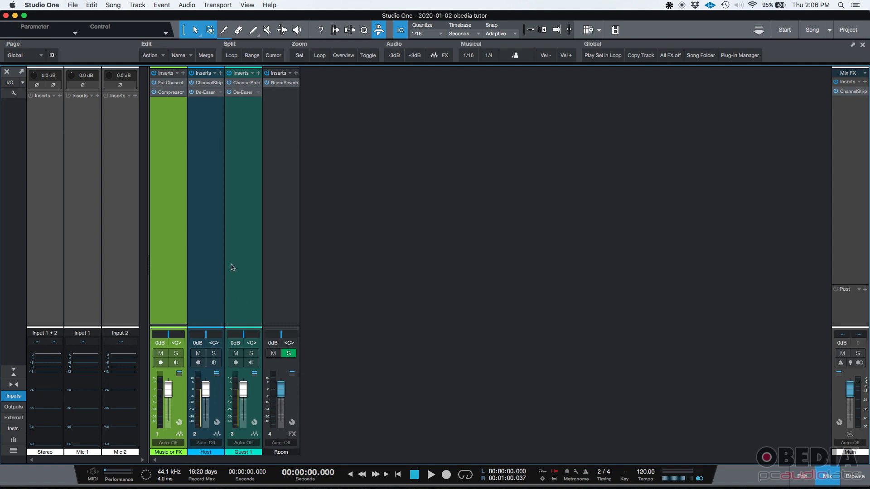
# Step: Review the Host channel's ChannelStrip (Fat Channel) editor, then close it
pyautogui.click(210, 86)
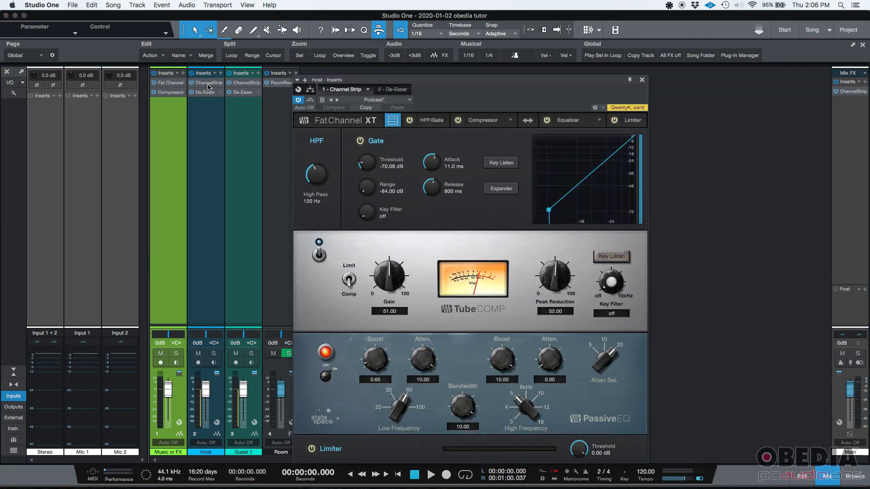
pyautogui.moveTo(442, 84); pyautogui.dragTo(537, 78)
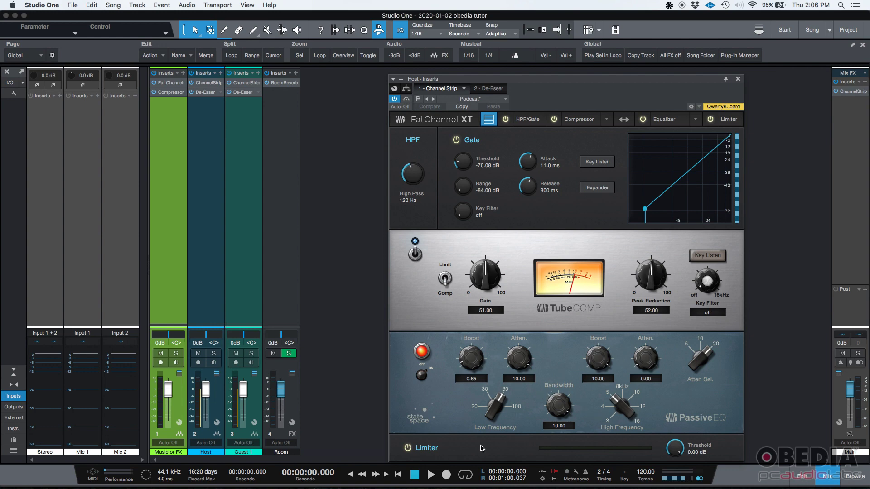
pyautogui.click(737, 79)
# Step: Check the Host De-Esser settings, close it, and enlarge the mixer to reveal sends
pyautogui.click(205, 93)
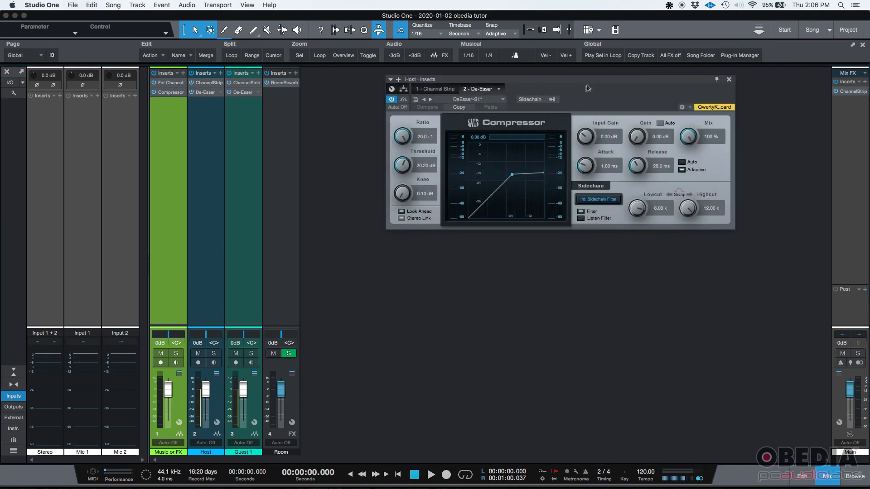
pyautogui.moveTo(595, 82); pyautogui.dragTo(585, 85)
pyautogui.click(720, 87)
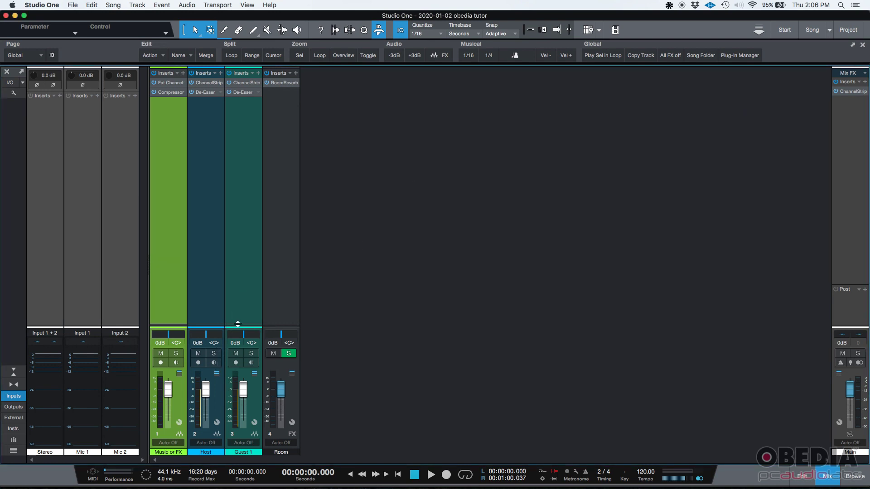
pyautogui.moveTo(236, 325); pyautogui.dragTo(235, 182)
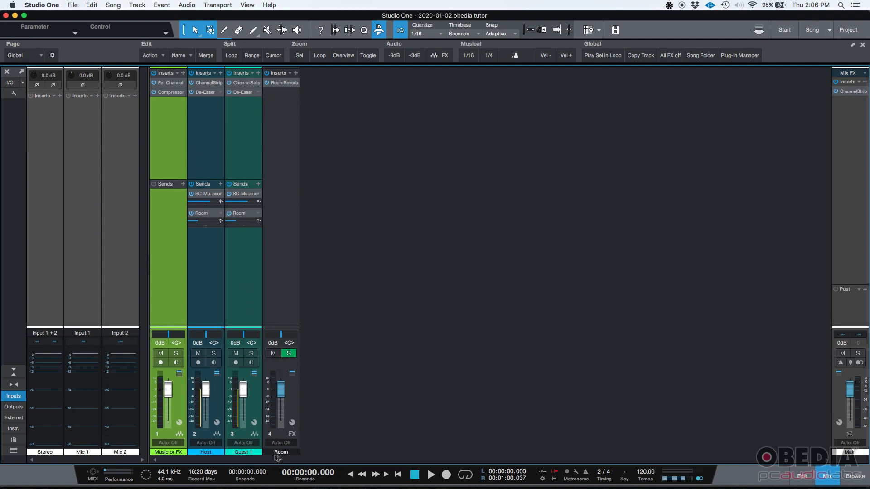
# Step: Review the Room channel's Room Reverb settings, then select the Host and Music or FX strips
pyautogui.click(289, 215)
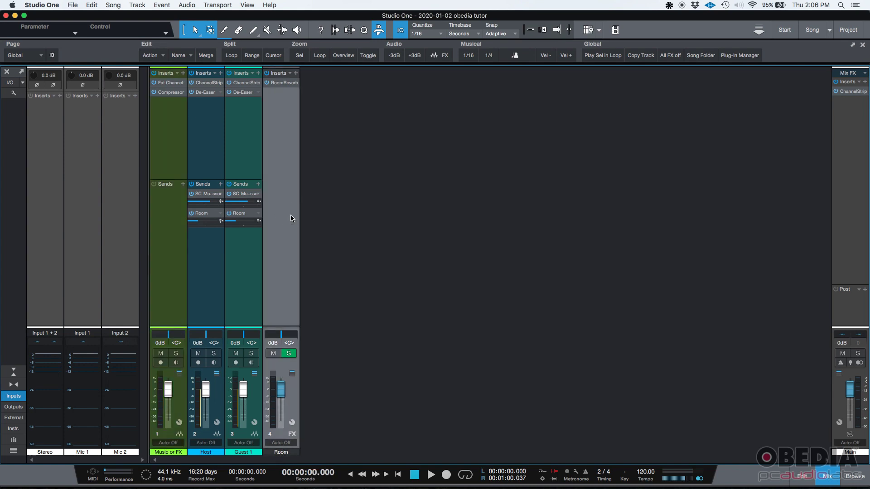
pyautogui.click(280, 84)
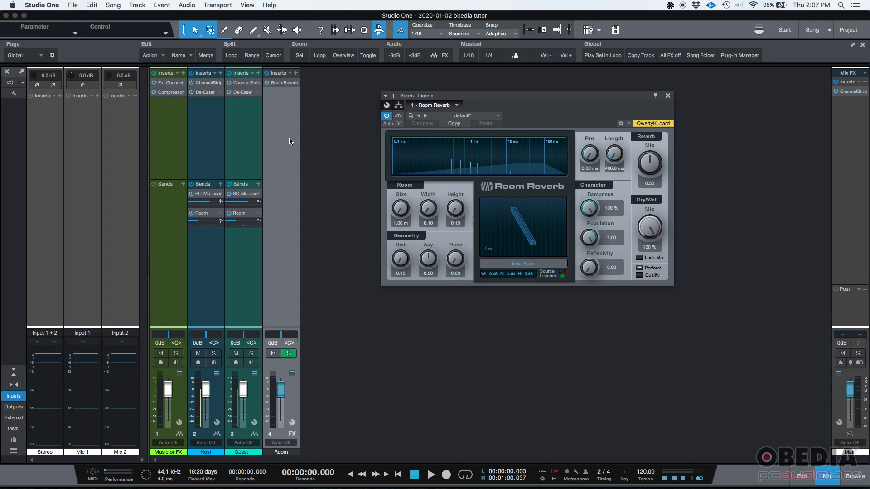
pyautogui.click(667, 97)
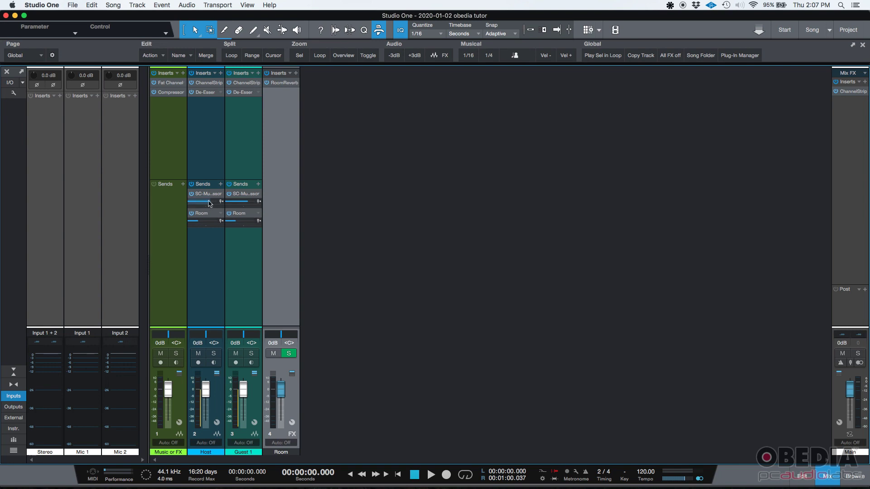
pyautogui.click(204, 301)
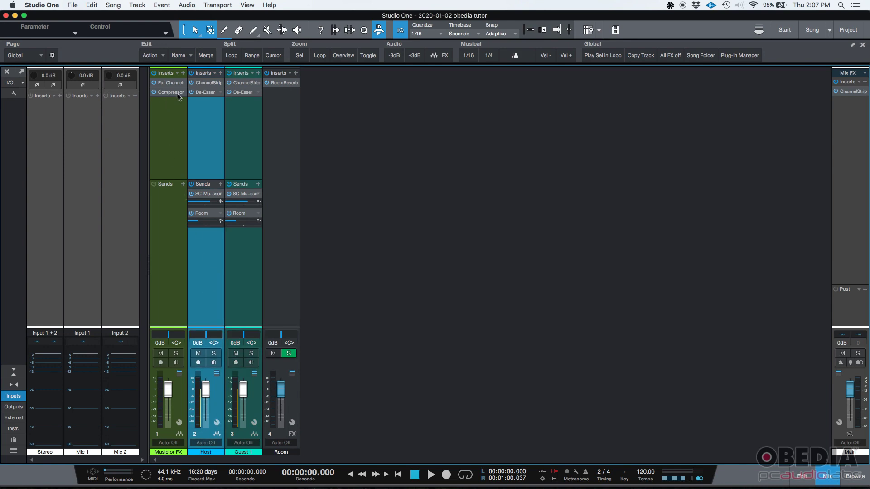
pyautogui.click(166, 289)
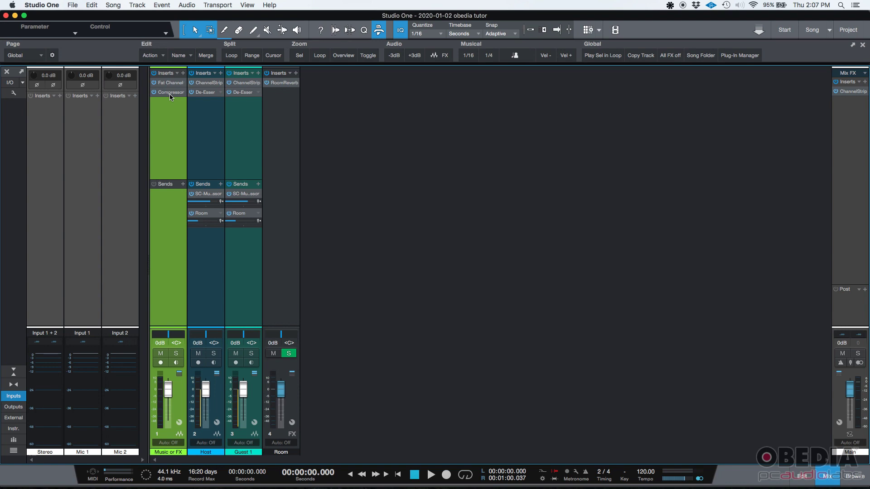
pyautogui.click(214, 142)
pyautogui.click(241, 139)
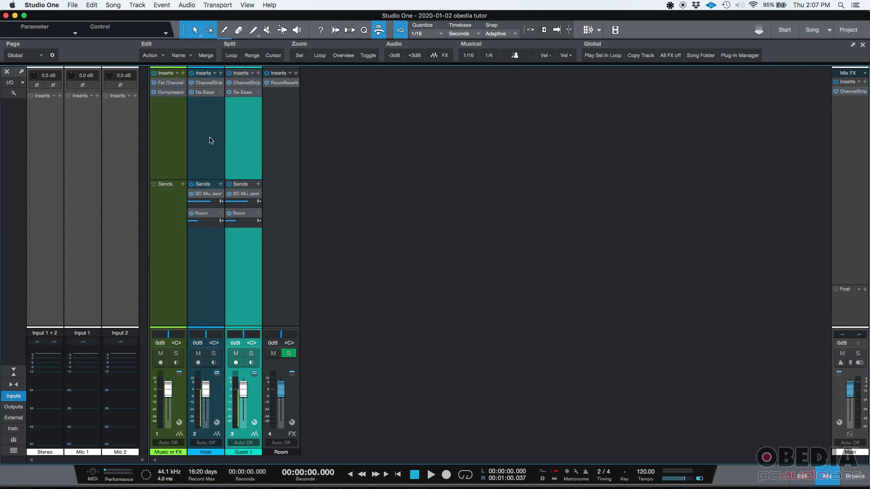
pyautogui.click(211, 140)
pyautogui.click(243, 136)
pyautogui.click(205, 125)
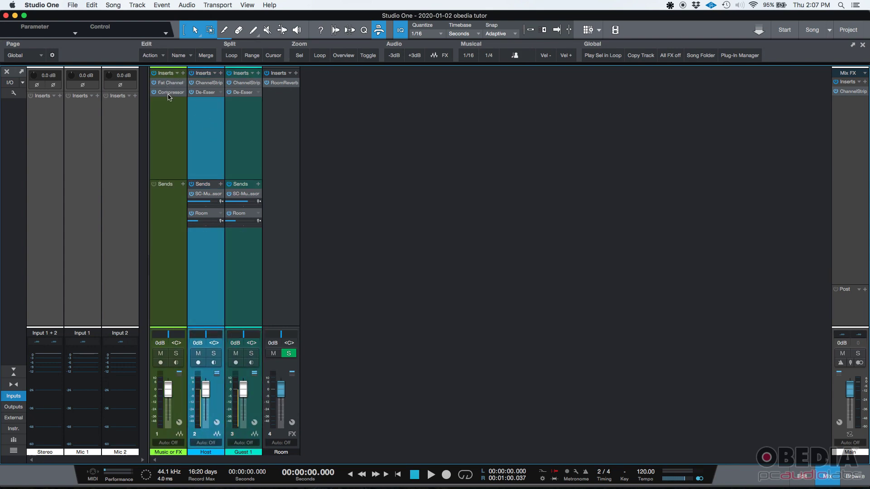
pyautogui.click(166, 114)
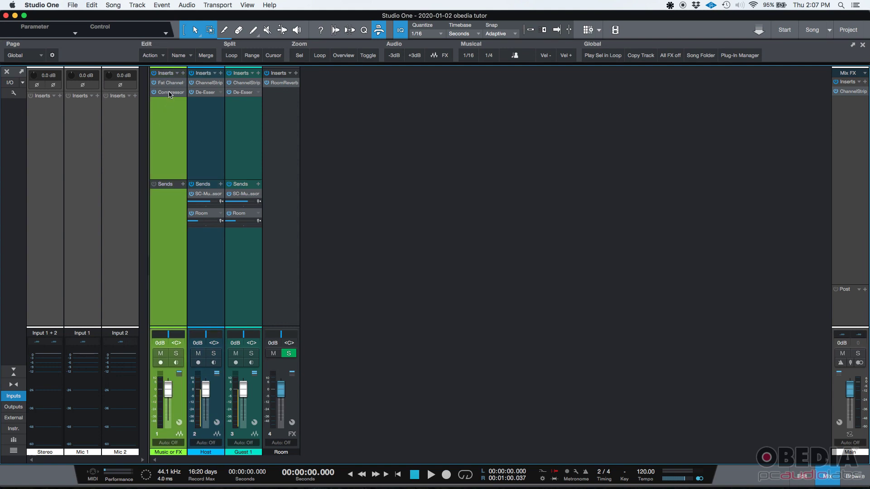
pyautogui.click(213, 145)
pyautogui.click(226, 141)
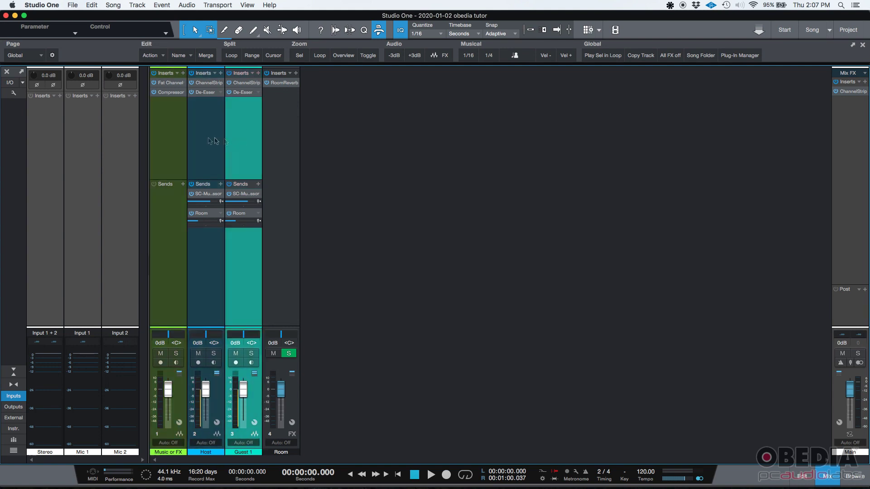
pyautogui.click(211, 142)
pyautogui.click(240, 143)
pyautogui.click(216, 144)
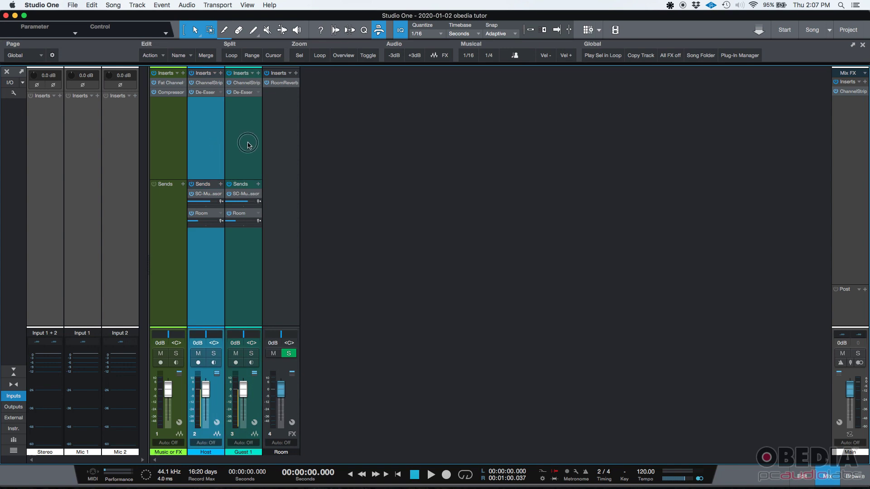
pyautogui.click(248, 145)
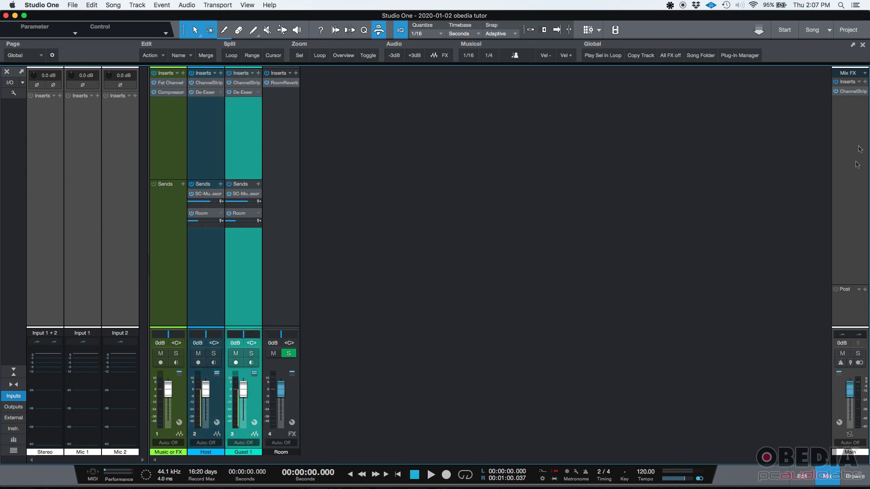
pyautogui.doubleClick(851, 92)
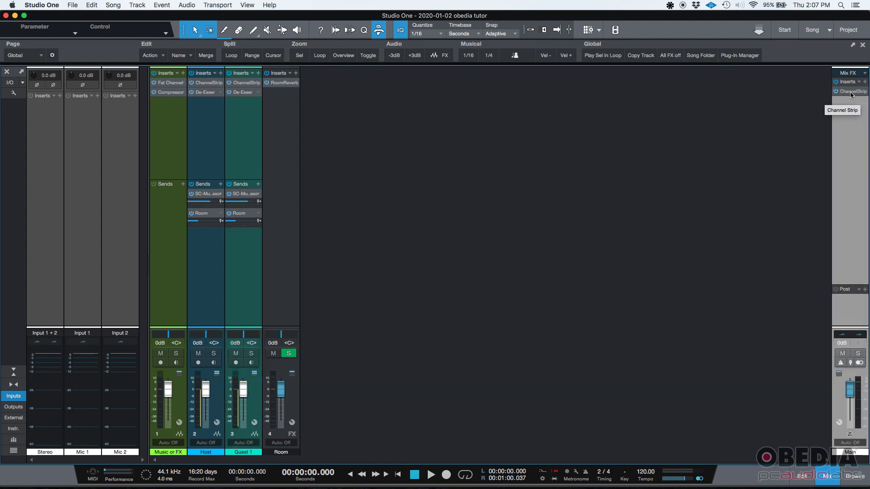
pyautogui.moveTo(447, 171); pyautogui.dragTo(514, 127)
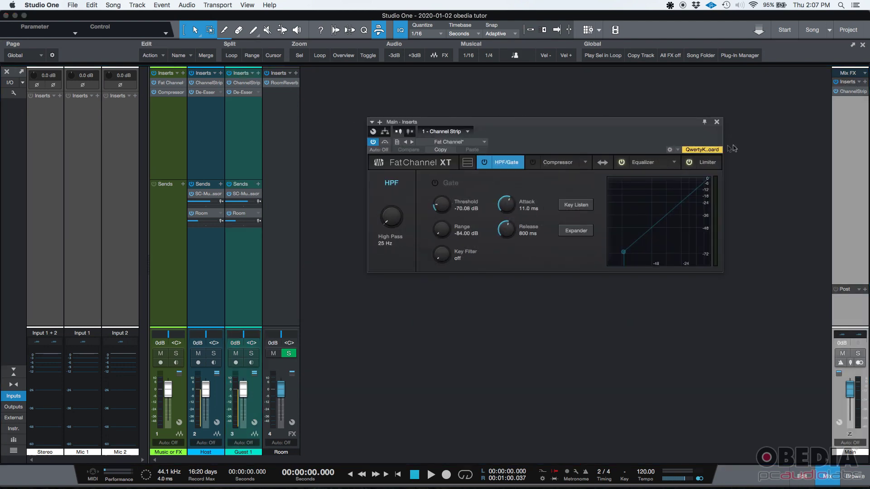
pyautogui.click(716, 122)
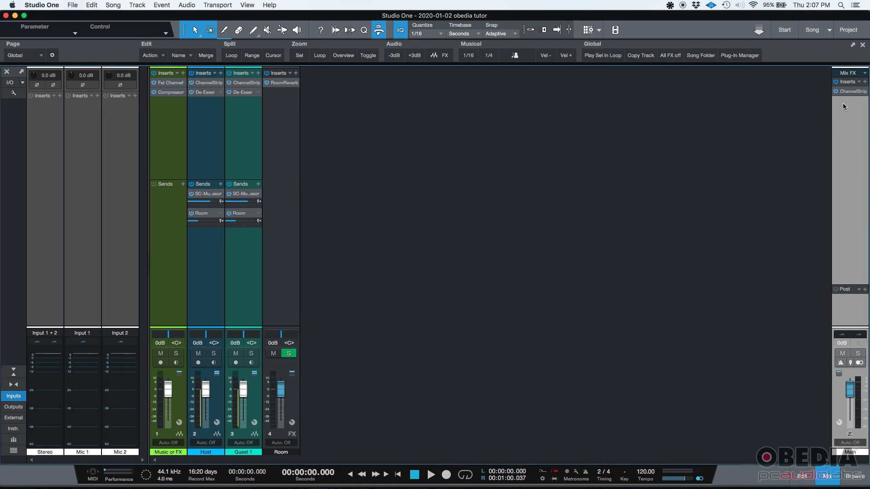
pyautogui.click(290, 151)
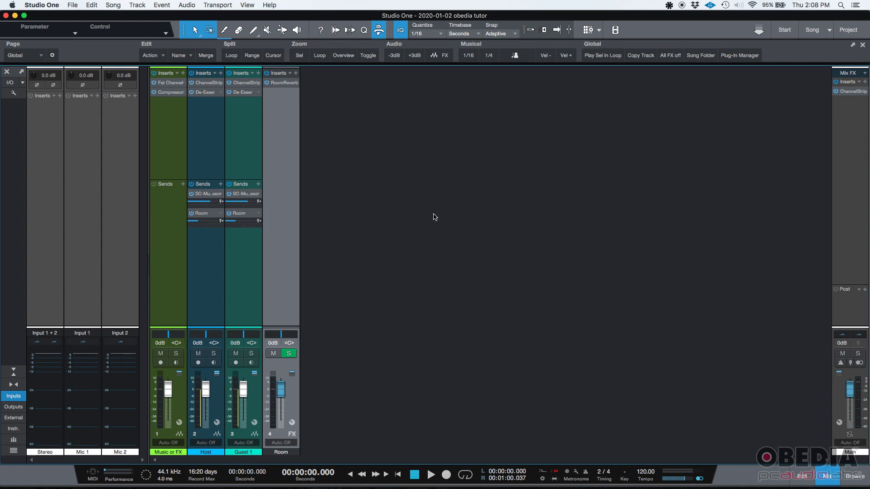
# Step: Switch from Studio One to the OBEDIA website in Firefox with Cmd+Tab
pyautogui.press('super+Tab')
pyautogui.press('super+Tab')
pyautogui.press('super+Tab')
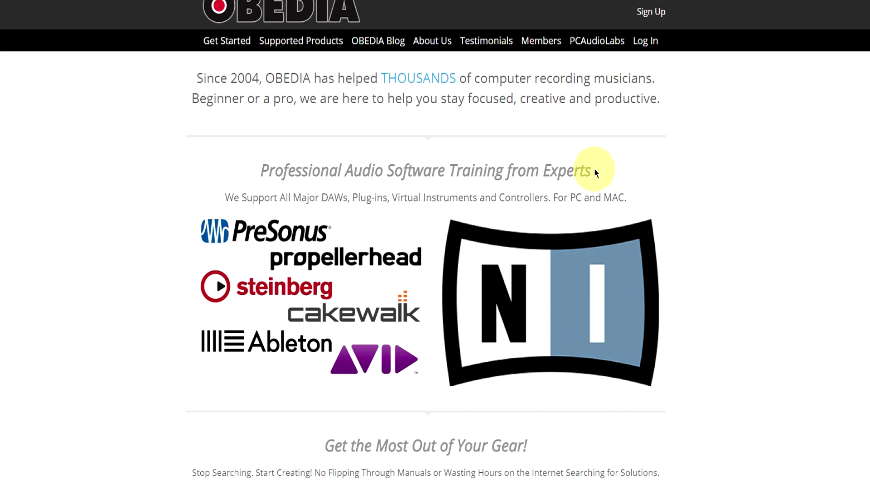
# Step: Scroll down the OBEDIA page to the session bundle and subscription pricing tables
pyautogui.scroll(-15, 592, 169)
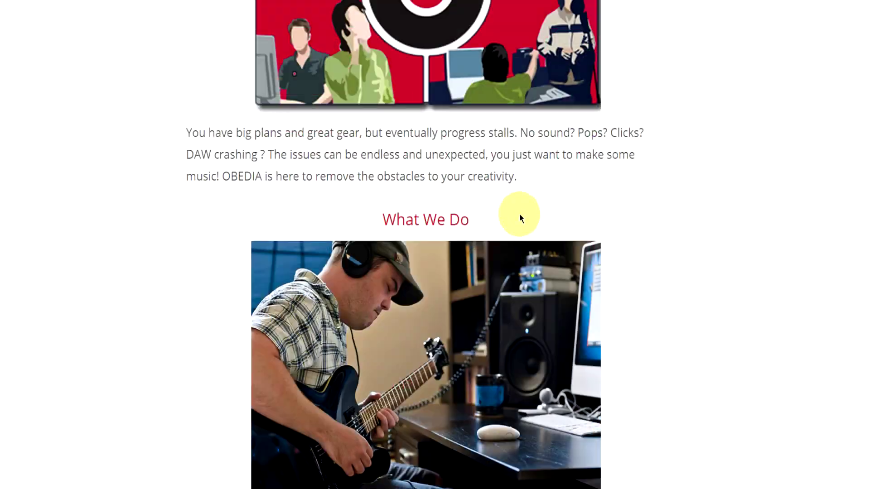
pyautogui.scroll(-20, 519, 213)
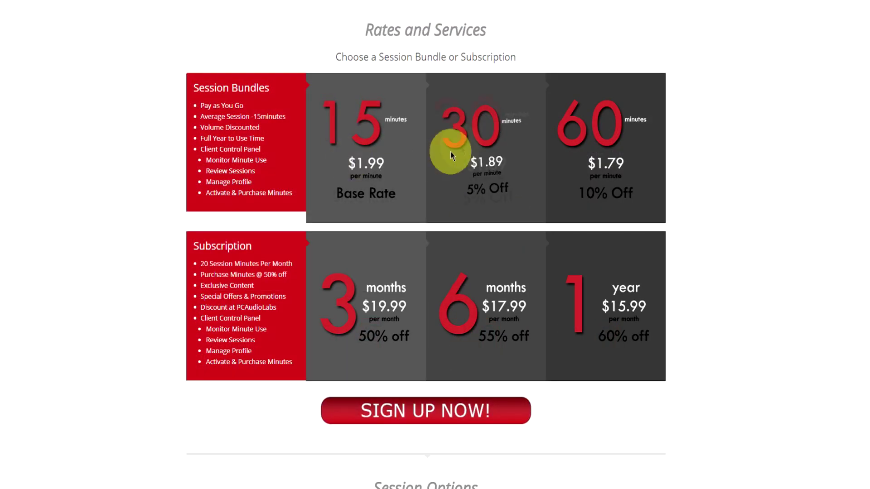